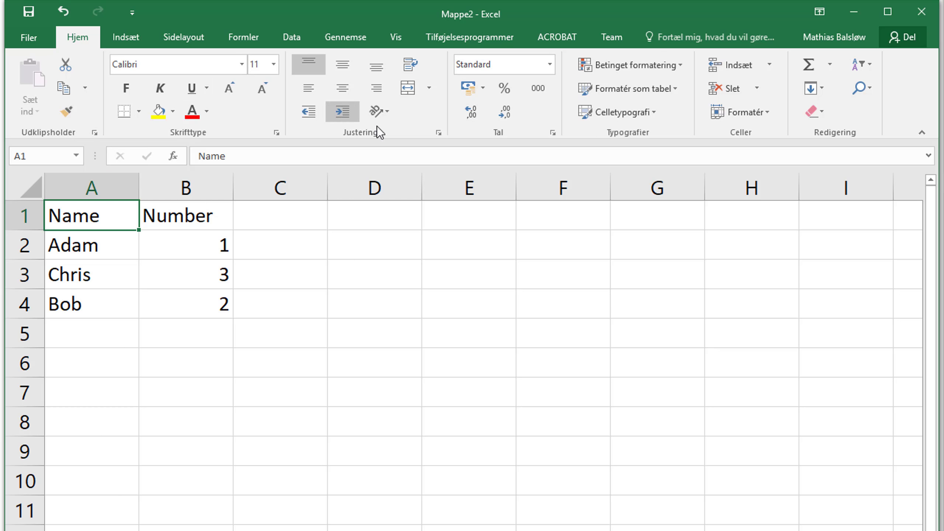
Examine the keyboard access sequence leading to the blue second-row light style for formatting cells as a table, closing the gallery without applying it.
{"action": "left_click", "coordinate": [668, 97]}
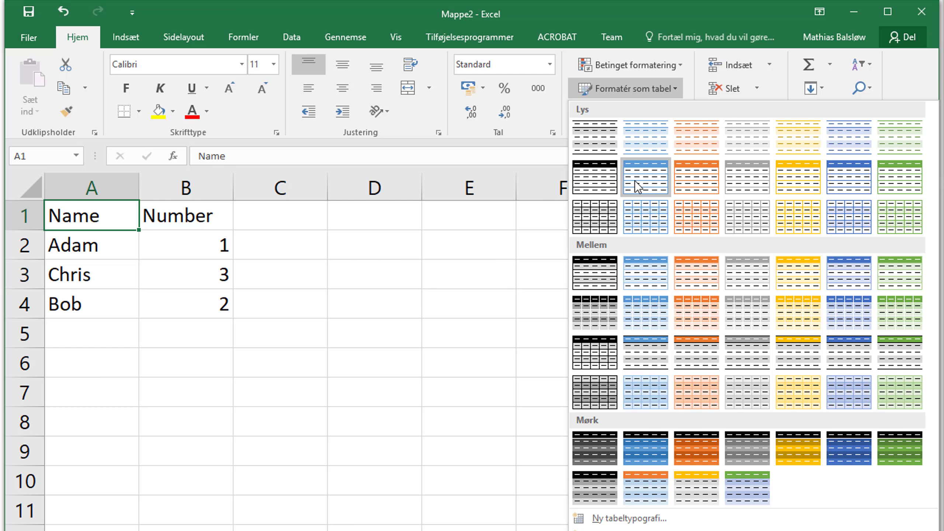
{"action": "left_click", "coordinate": [313, 251]}
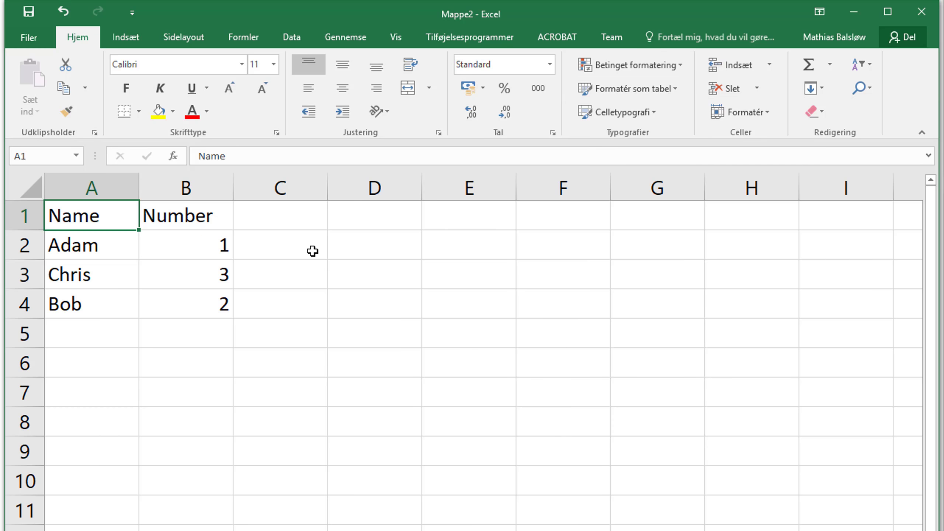
{"action": "key", "text": "alt"}
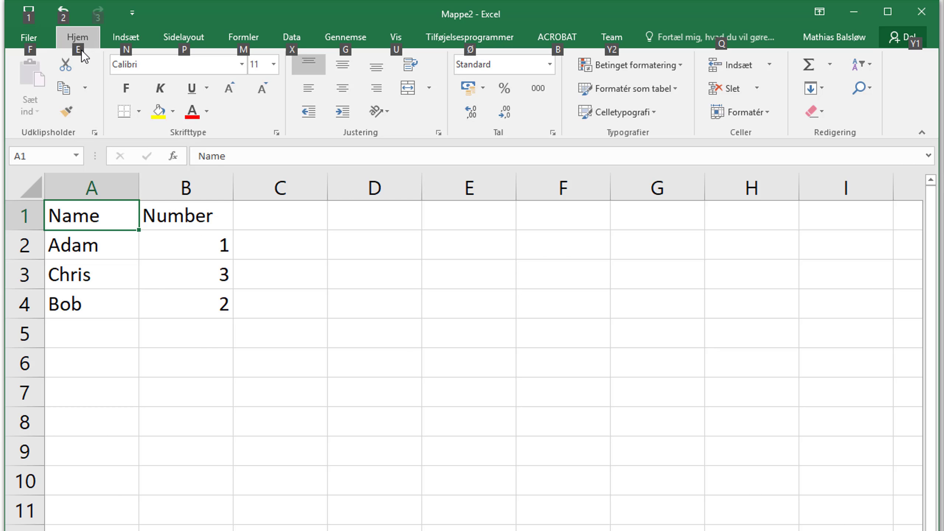
{"action": "key", "text": "e"}
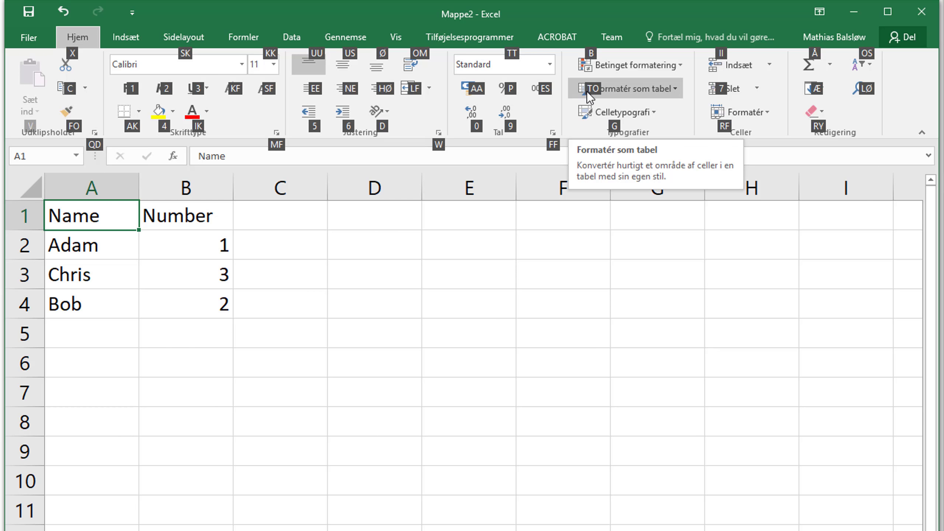
{"action": "key", "text": "t"}
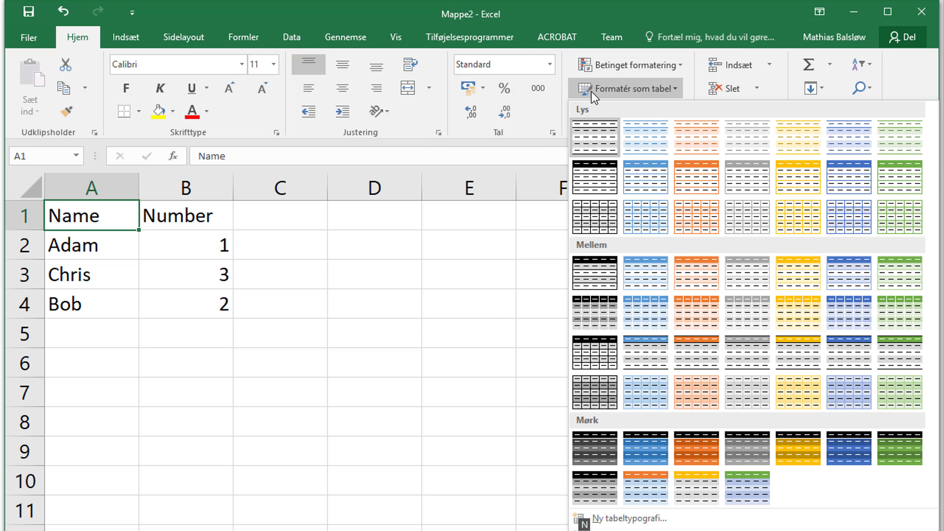
{"action": "key", "text": "Down"}
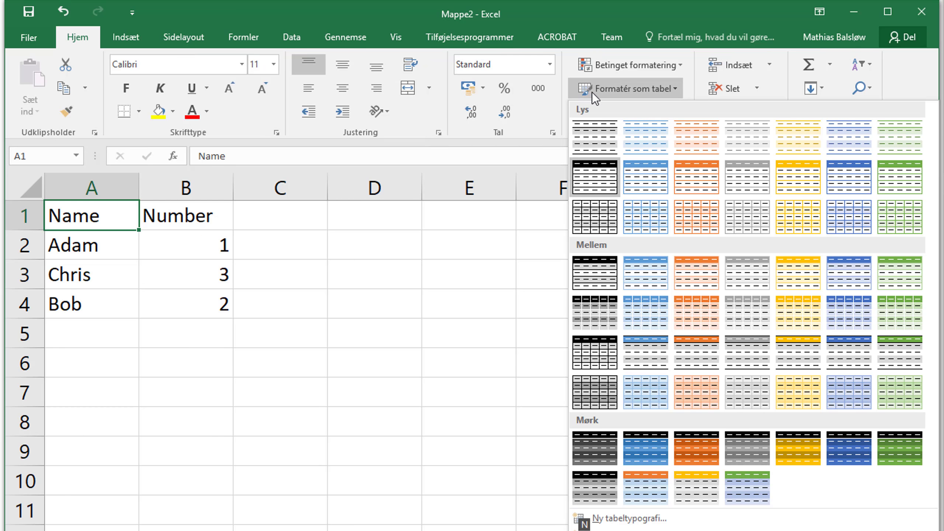
{"action": "key", "text": "Right"}
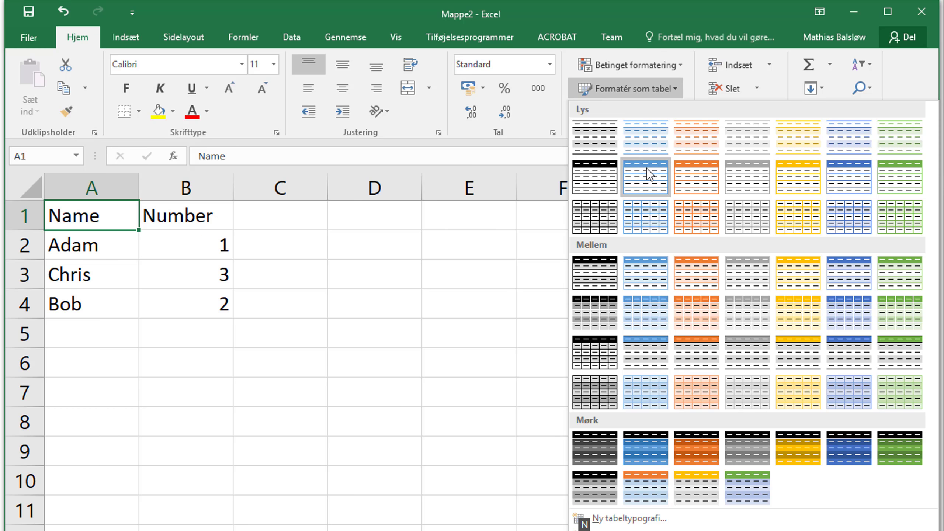
{"action": "key", "text": "Escape"}
{"action": "key", "text": "Escape"}
{"action": "key", "text": "Escape"}
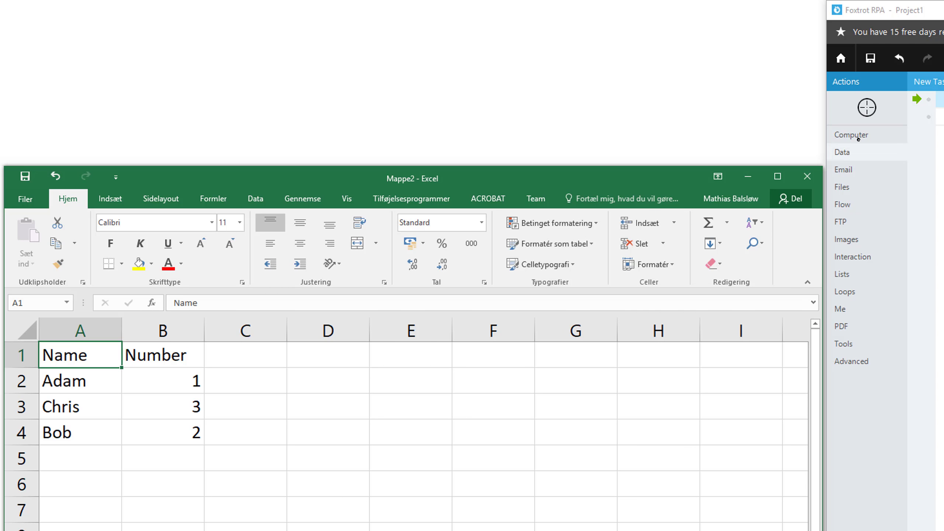
Switch to Foxtrot RPA, target the Mappe2 Excel window and add a Send Value action for it.
{"action": "left_click", "coordinate": [866, 108]}
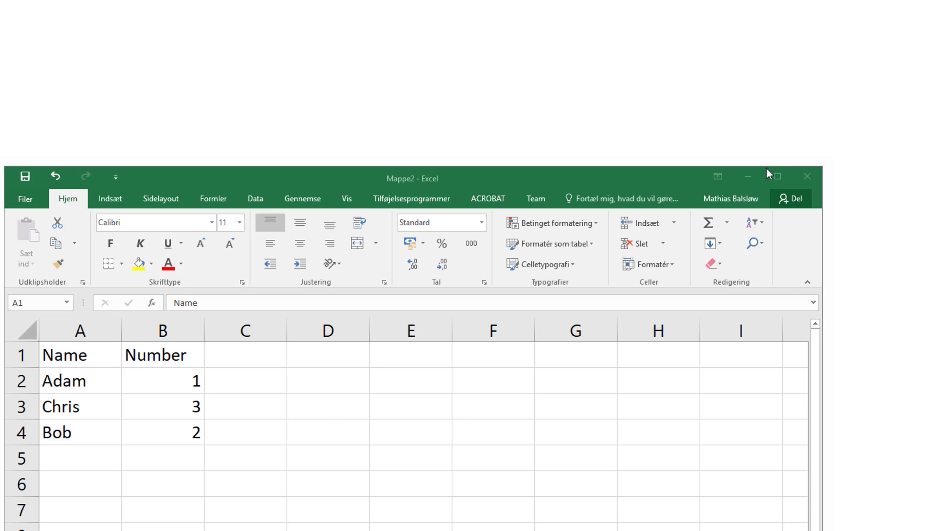
{"action": "left_click", "coordinate": [405, 170]}
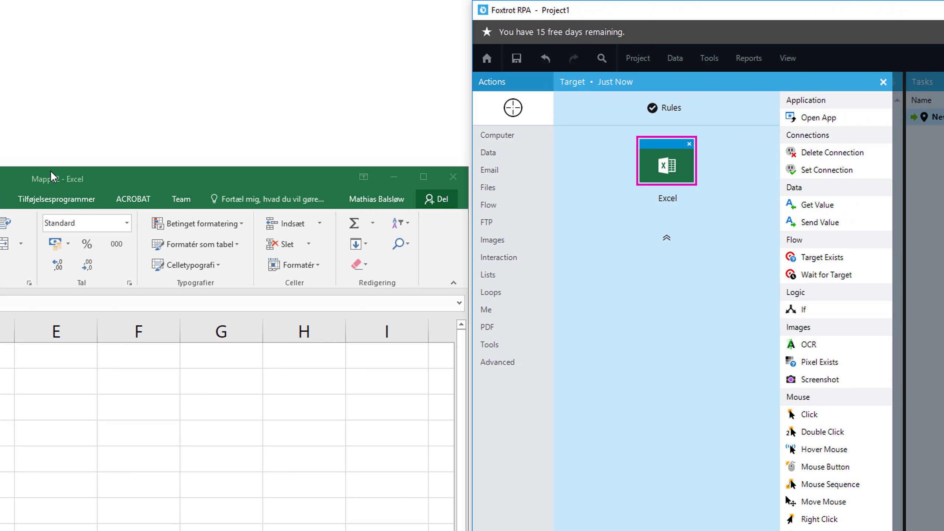
{"action": "double_click", "coordinate": [874, 223]}
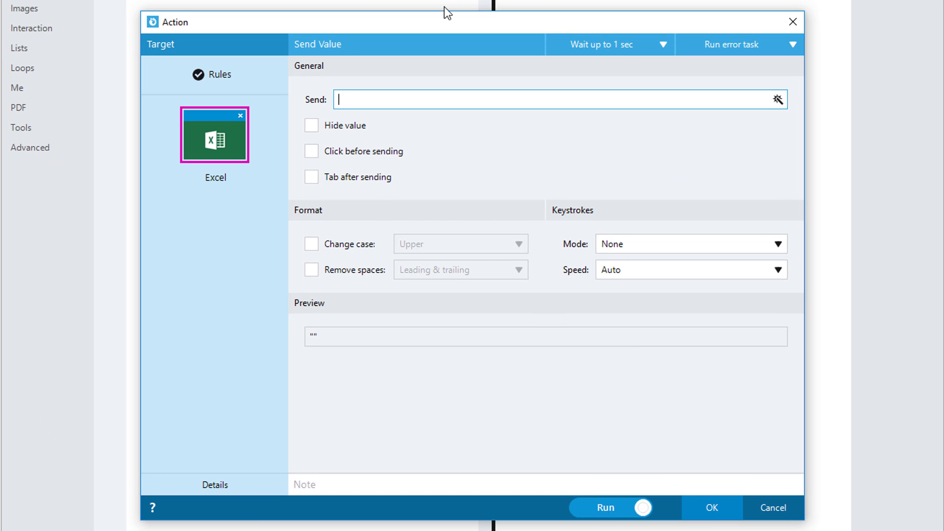
Build the keystroke expression [^Ctrl+A][^Alt]ETO[^Down][^Right][^Enter] as the value to send to Excel.
{"action": "left_click", "coordinate": [777, 99]}
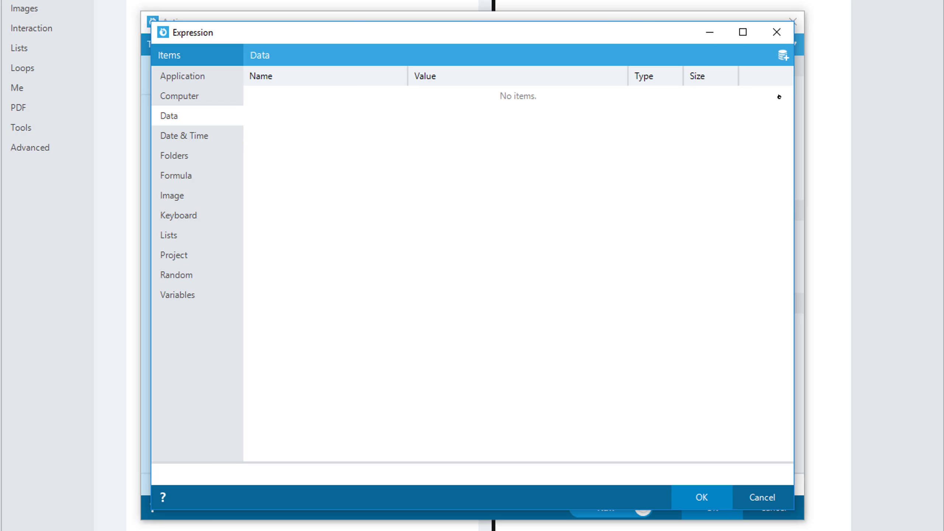
{"action": "left_click", "coordinate": [207, 218]}
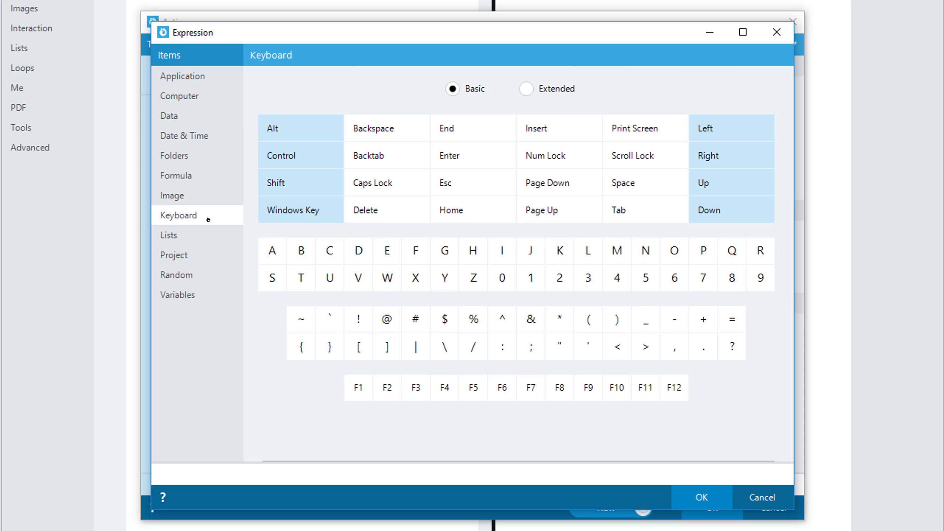
{"action": "left_click", "coordinate": [296, 156]}
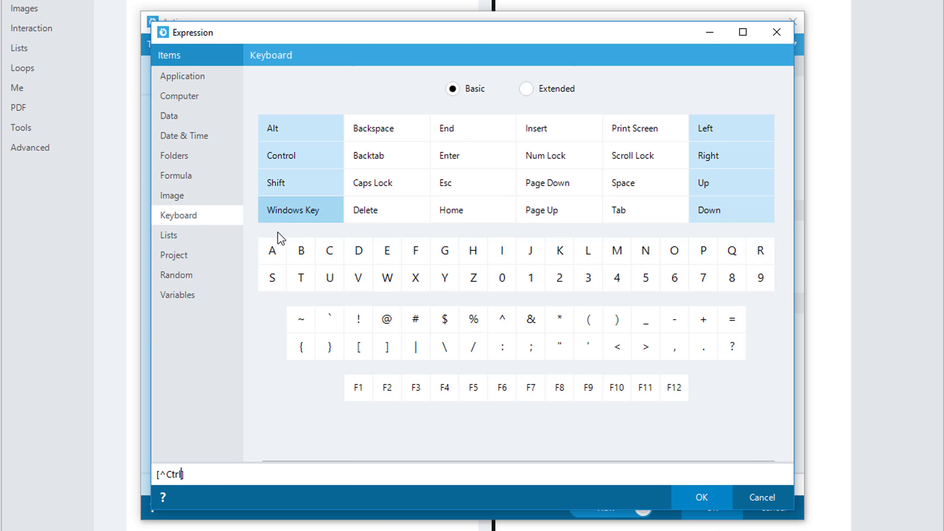
{"action": "left_click", "coordinate": [270, 250]}
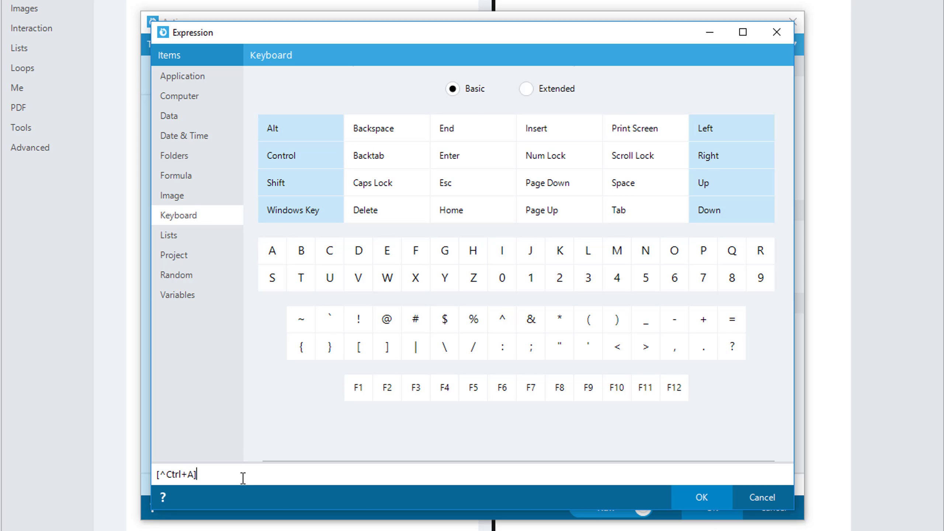
{"action": "mouse_move", "coordinate": [253, 470]}
{"action": "left_mouse_down"}
{"action": "mouse_move", "coordinate": [121, 475]}
{"action": "mouse_move", "coordinate": [247, 474]}
{"action": "left_mouse_up"}
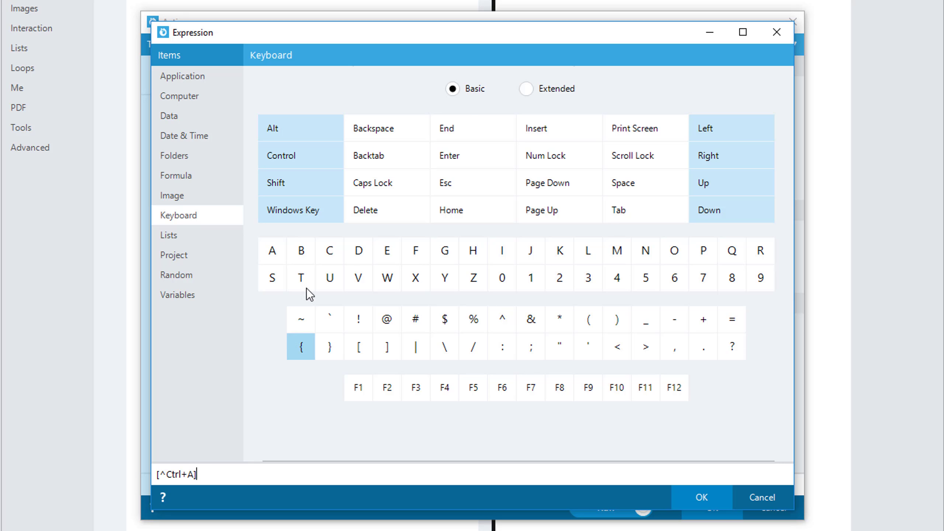
{"action": "left_click", "coordinate": [315, 130]}
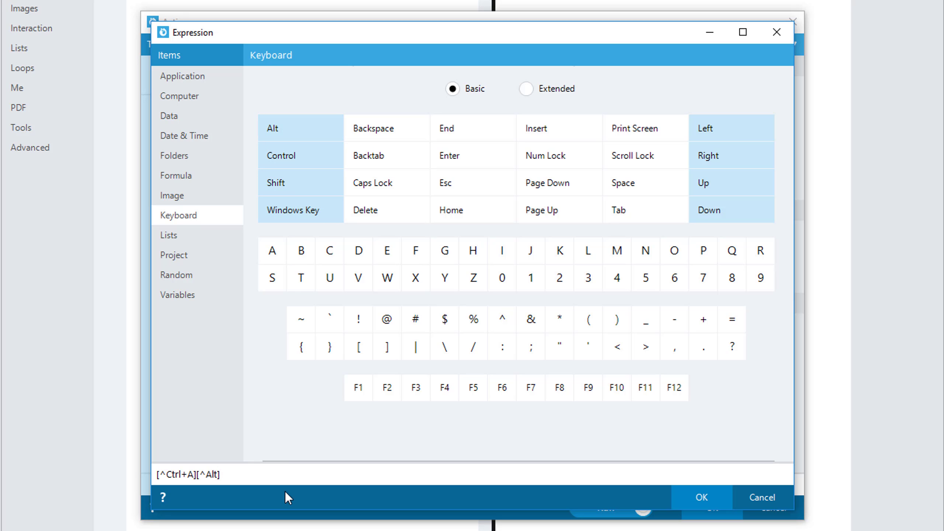
{"action": "type", "text": "]ETO"}
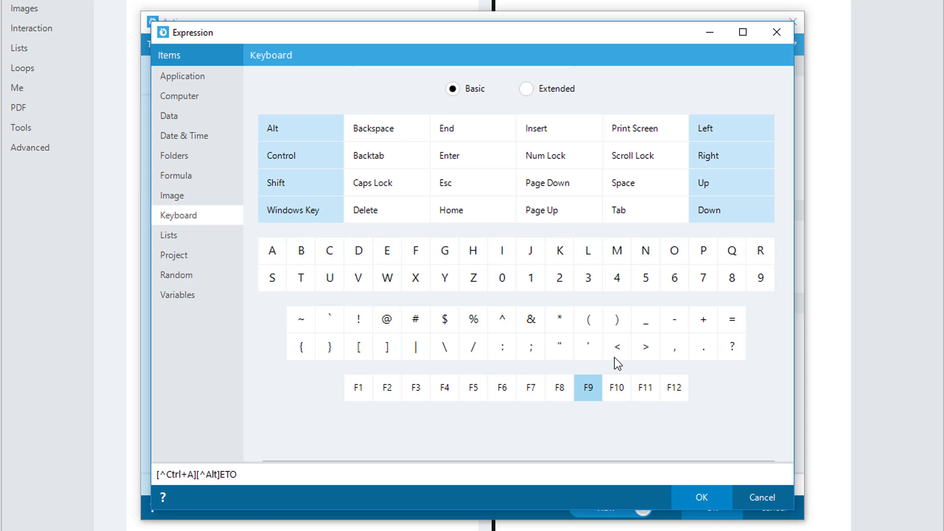
{"action": "left_click", "coordinate": [728, 212]}
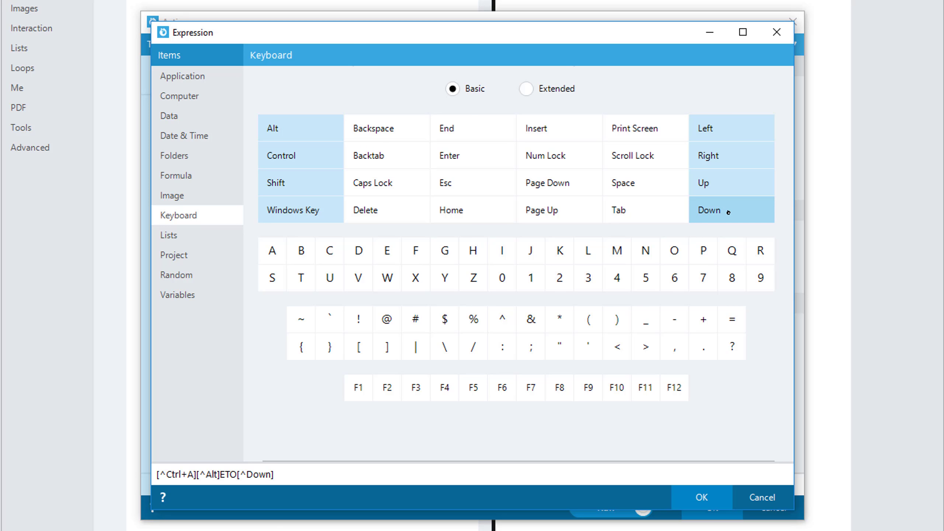
{"action": "left_click", "coordinate": [723, 158]}
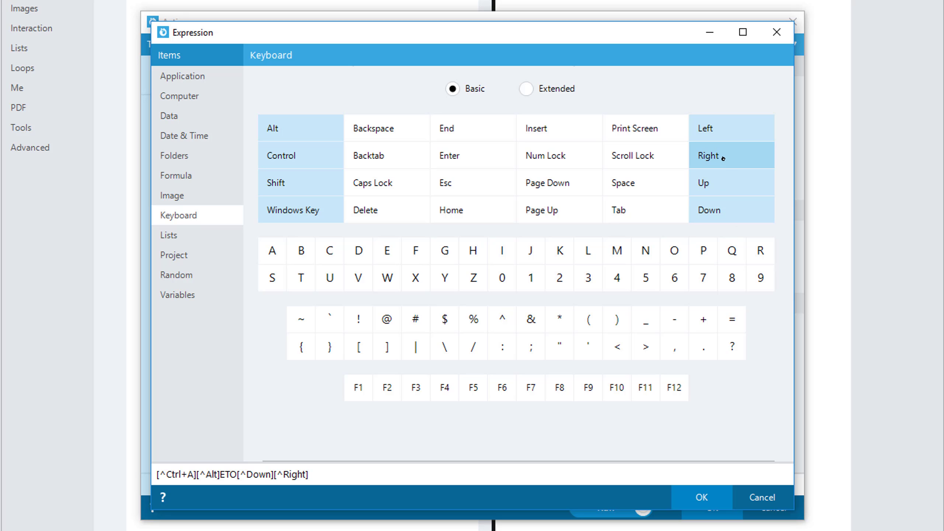
{"action": "left_click", "coordinate": [475, 158]}
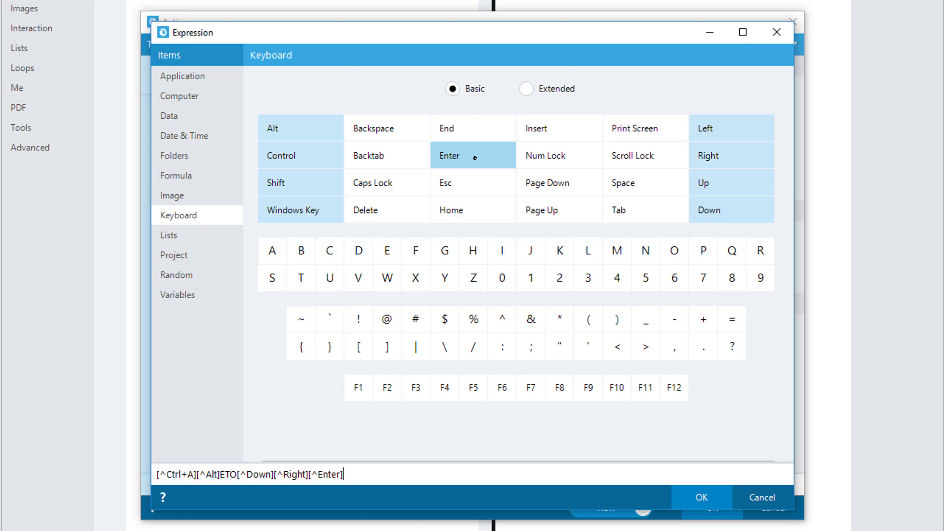
{"action": "left_click", "coordinate": [702, 497]}
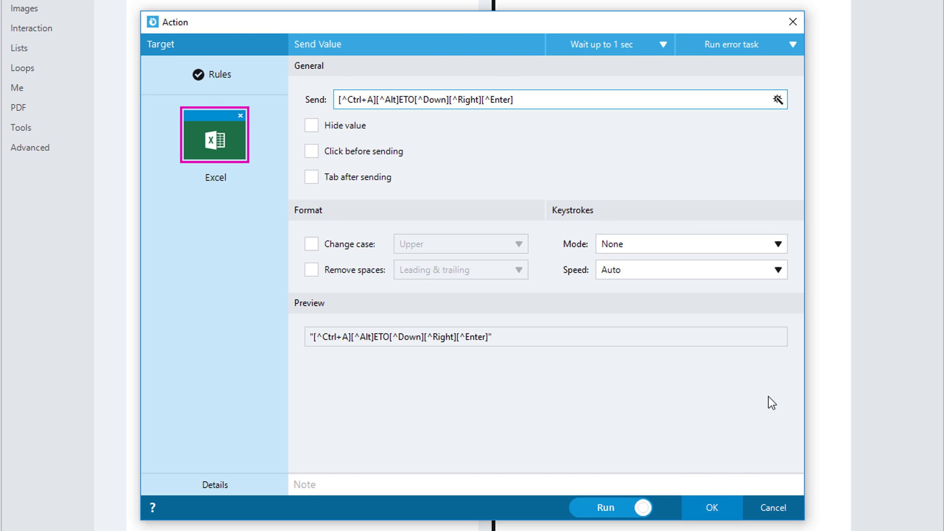
Review the keystroke mode and speed options, keeping None and Auto.
{"action": "left_click", "coordinate": [764, 248]}
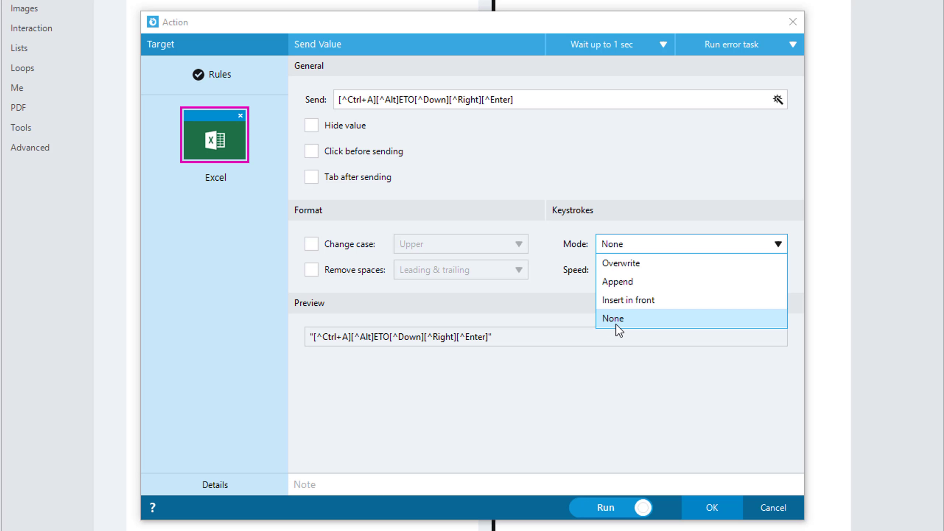
{"action": "left_click", "coordinate": [643, 324]}
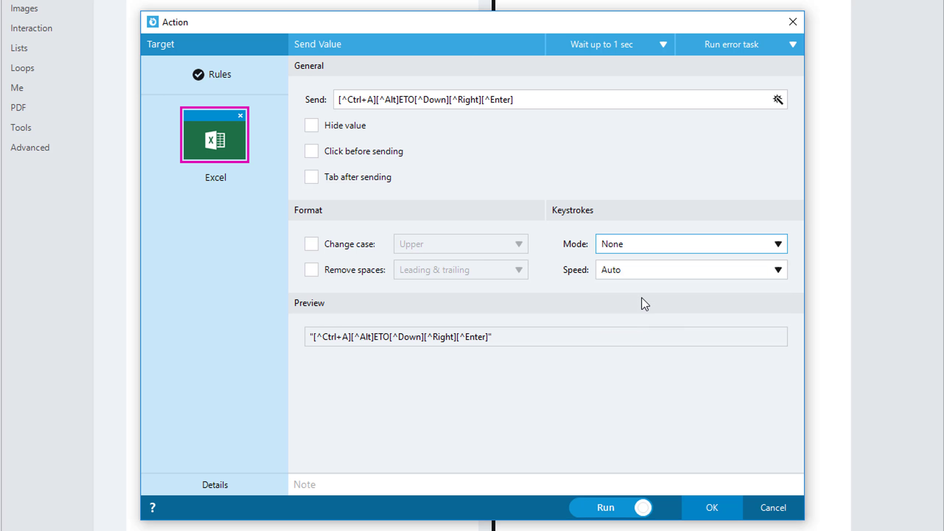
{"action": "left_click", "coordinate": [644, 272]}
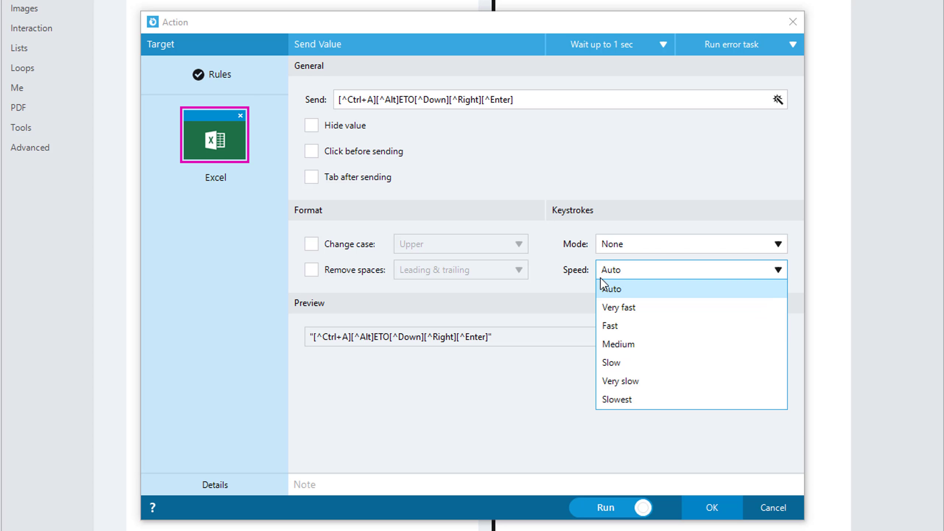
{"action": "left_click", "coordinate": [614, 274]}
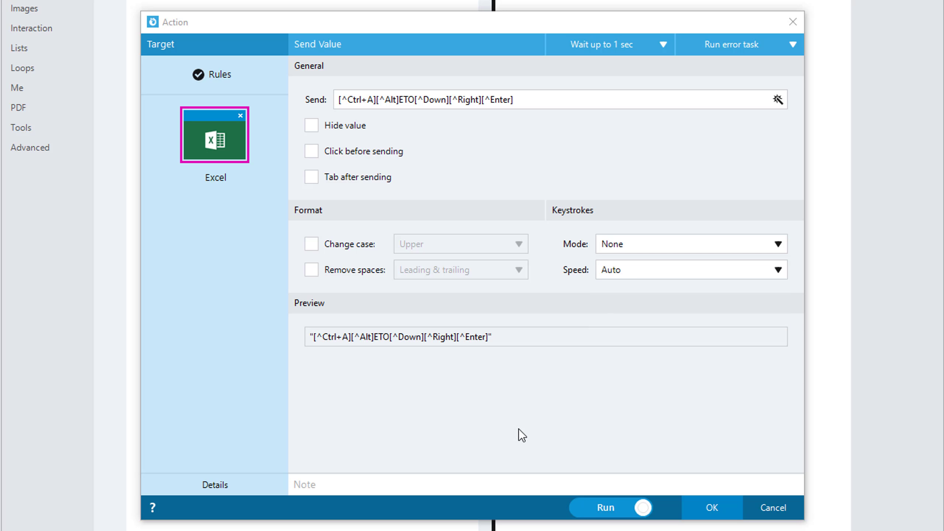
Add the note "Write shortcut to select all cells and format to tabel" to the Send Value action.
{"action": "left_click", "coordinate": [507, 484]}
{"action": "type", "text": "Wri"}
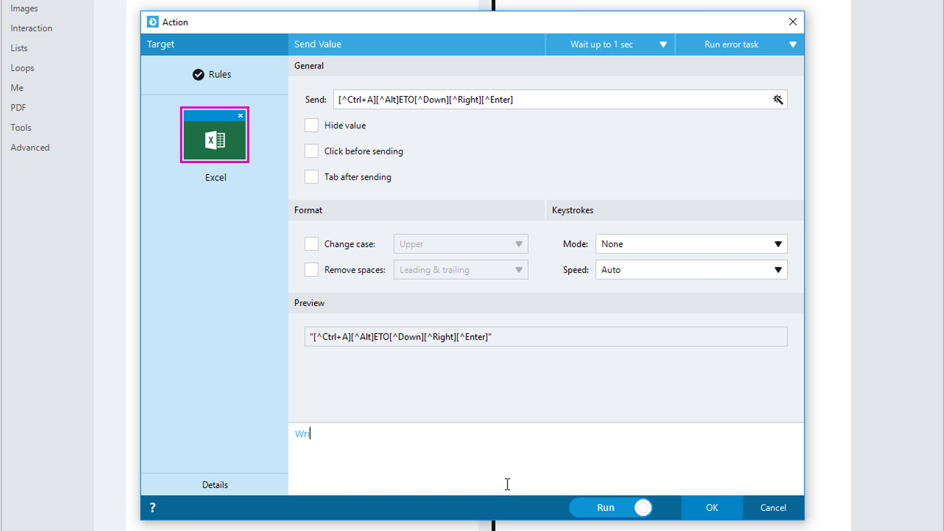
{"action": "type", "text": "te shortcut to select al"}
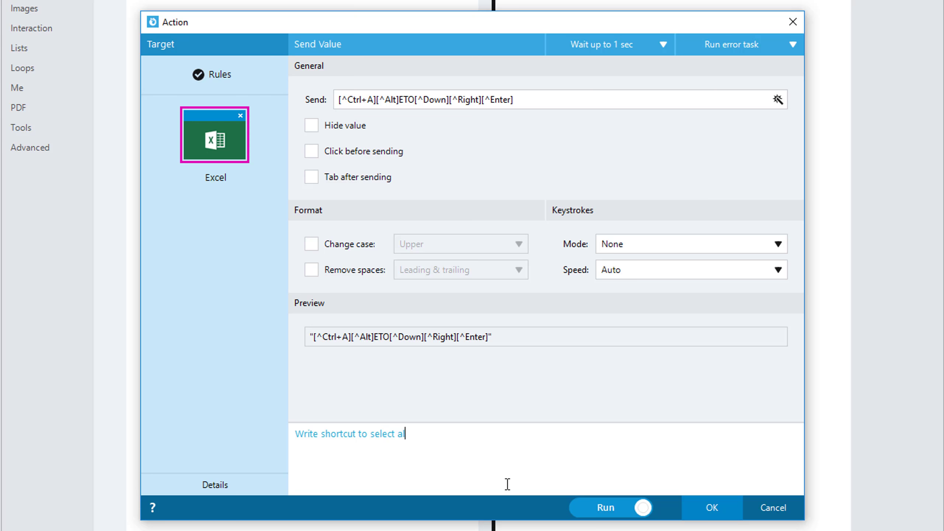
{"action": "type", "text": "l cells and format to "}
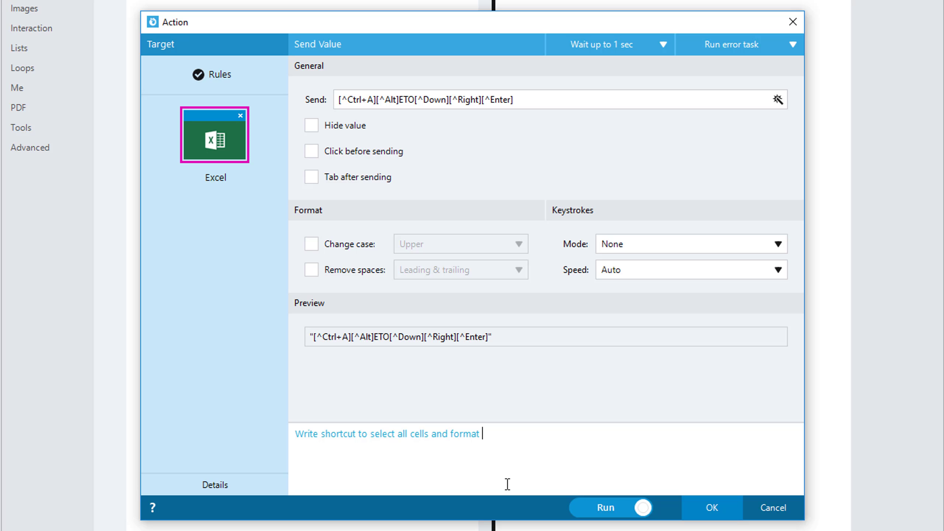
{"action": "type", "text": "tabel"}
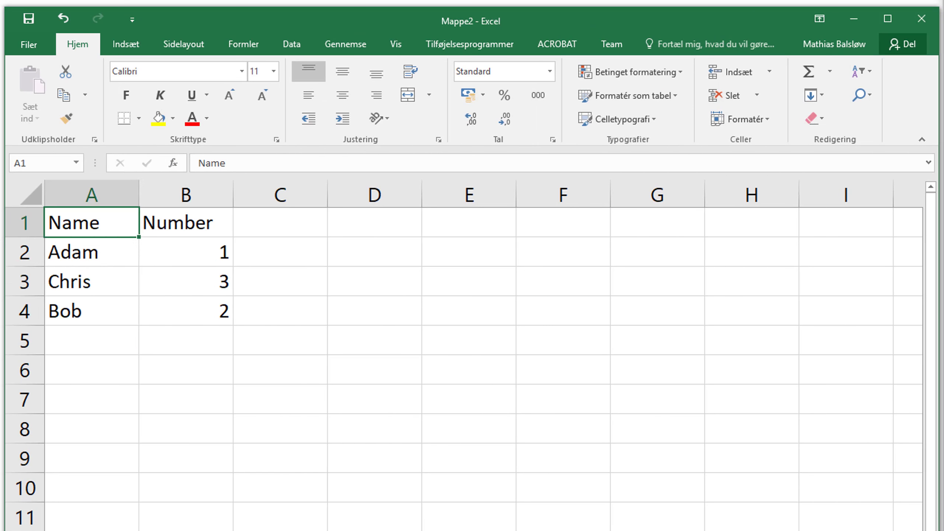
Run the keystroke sequence in Excel to select all the data and start formatting it as a table with the blue second-row light style.
{"action": "key", "text": "ctrl+a"}
{"action": "key", "text": "alt"}
{"action": "key", "text": "h"}
{"action": "key", "text": "t"}
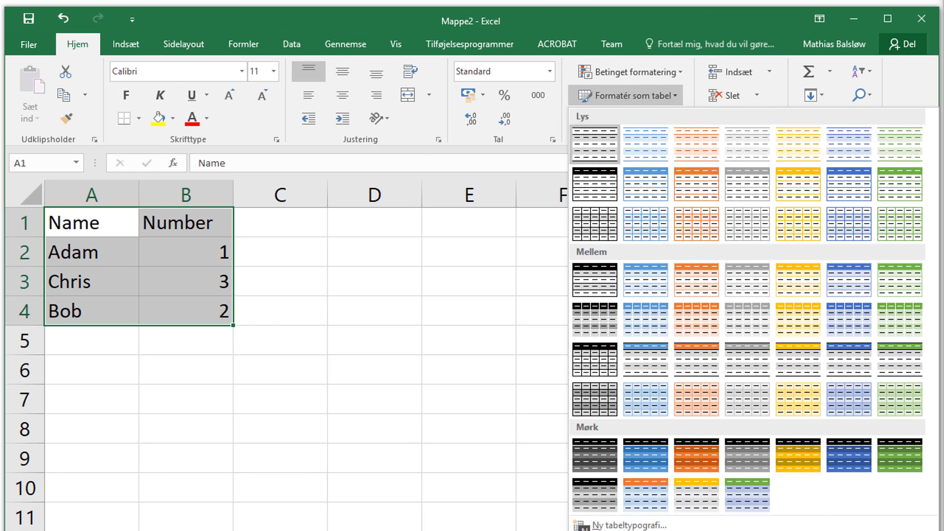
{"action": "key", "text": "Right"}
{"action": "key", "text": "Return"}
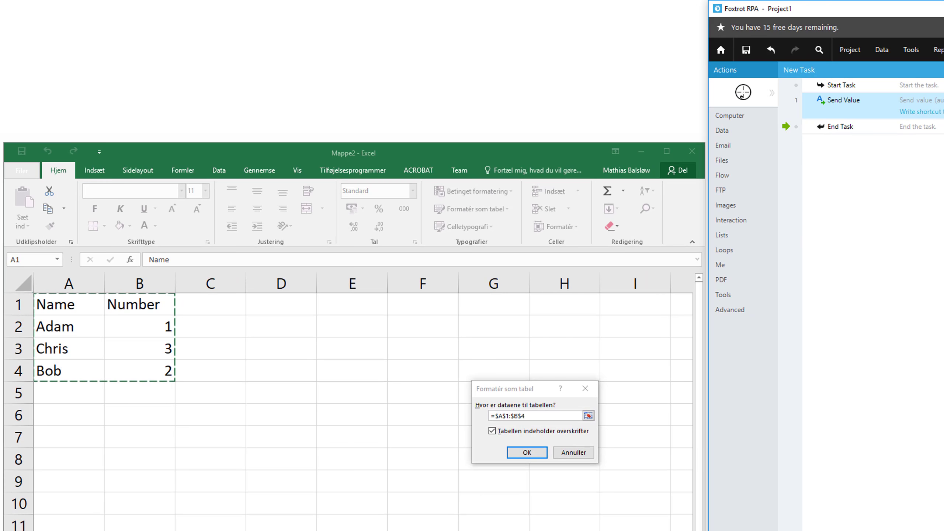
Add a Send Value action targeting Excel's format-as-table dialog, with the keystroke expression [^Enter] as its value.
{"action": "left_click_drag", "start_coordinate": [742, 93], "coordinate": [519, 390]}
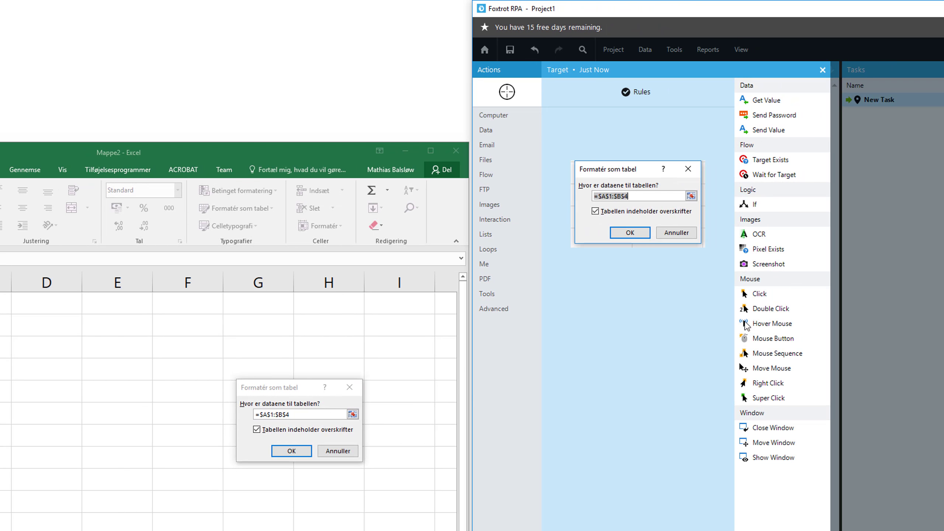
{"action": "left_click", "coordinate": [782, 134]}
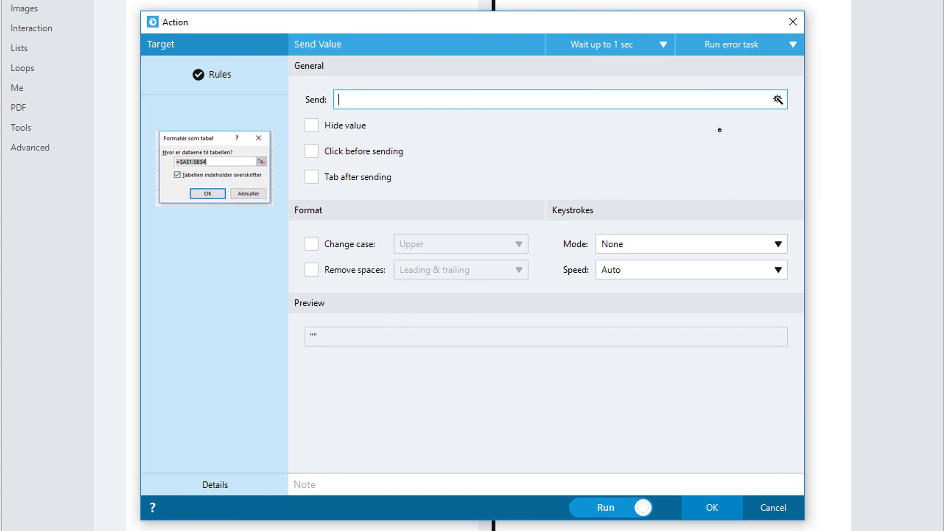
{"action": "left_click", "coordinate": [777, 99]}
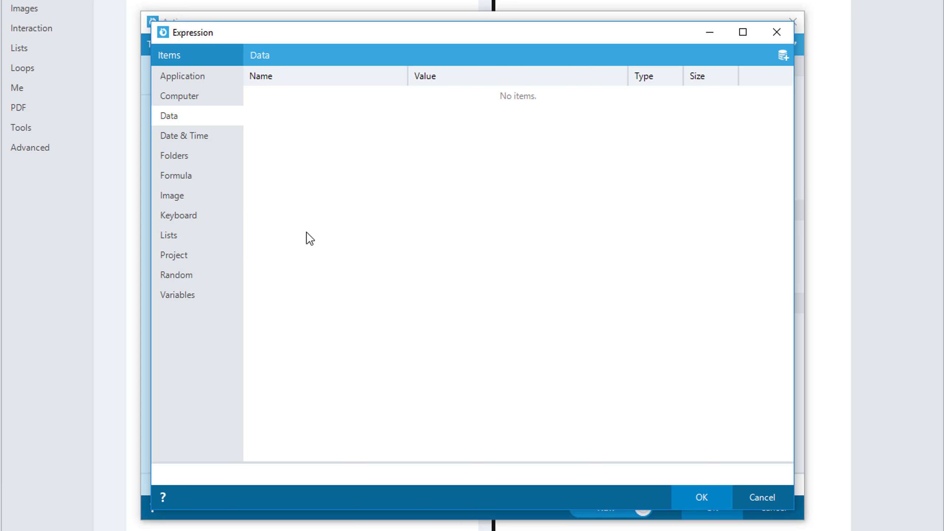
{"action": "left_click", "coordinate": [201, 219]}
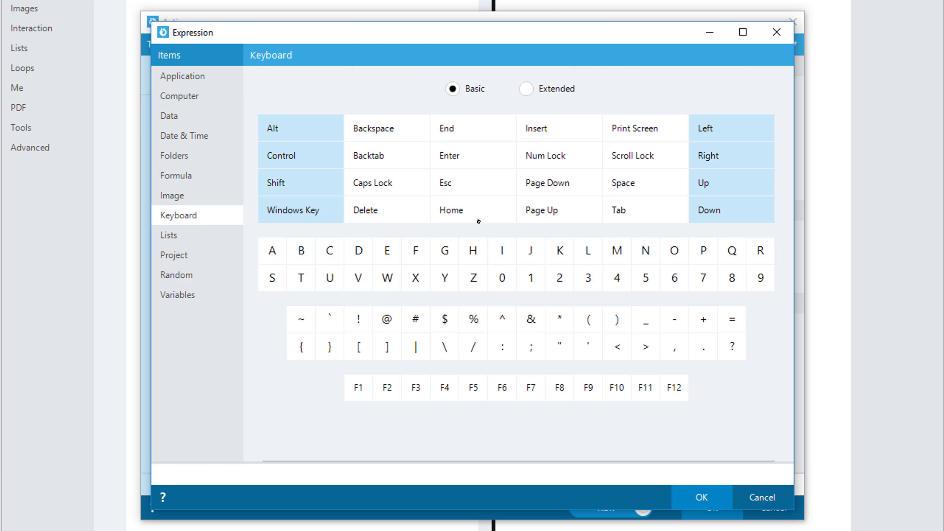
{"action": "left_click", "coordinate": [479, 156], "text": "ctrl"}
{"action": "left_click", "coordinate": [705, 496]}
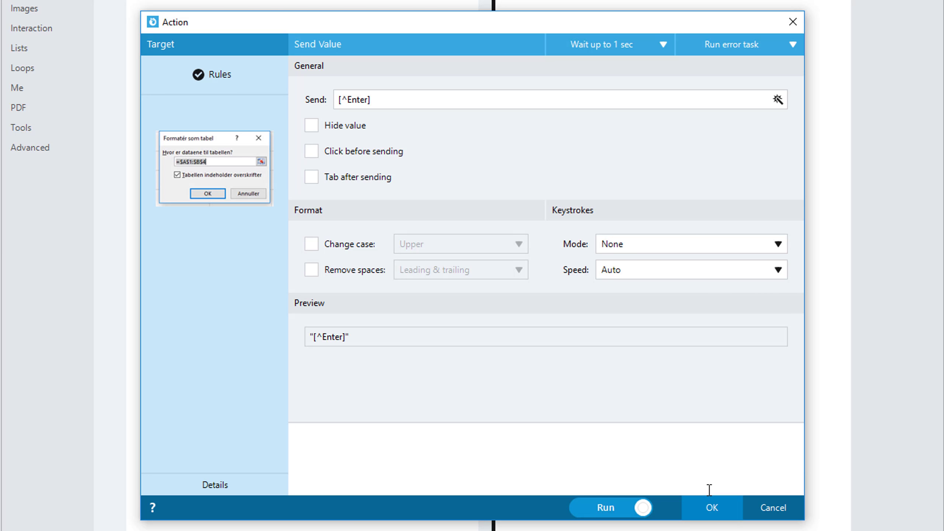
Add the note "Send the keystroke Enter to the window to confirm" to the Send Value action and accept it.
{"action": "type", "text": "Send the keystroke Enter to the "}
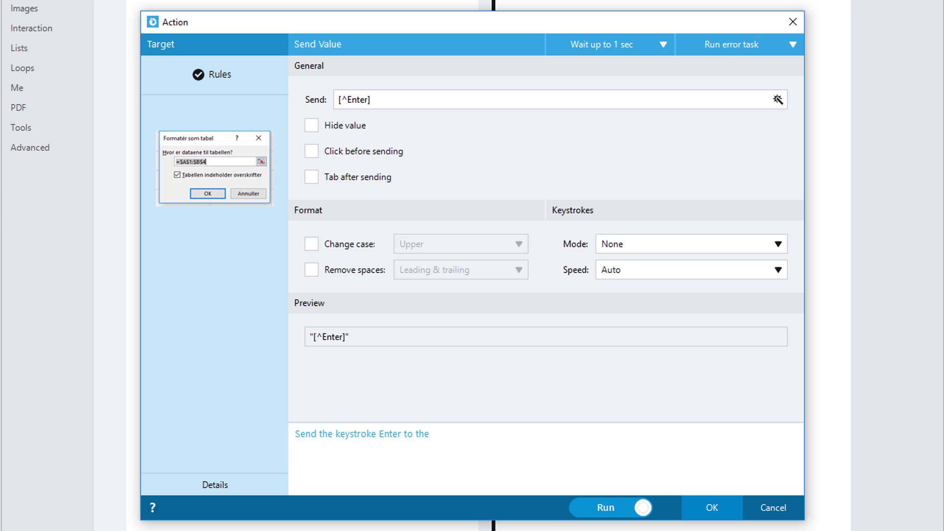
{"action": "type", "text": "window to confirm"}
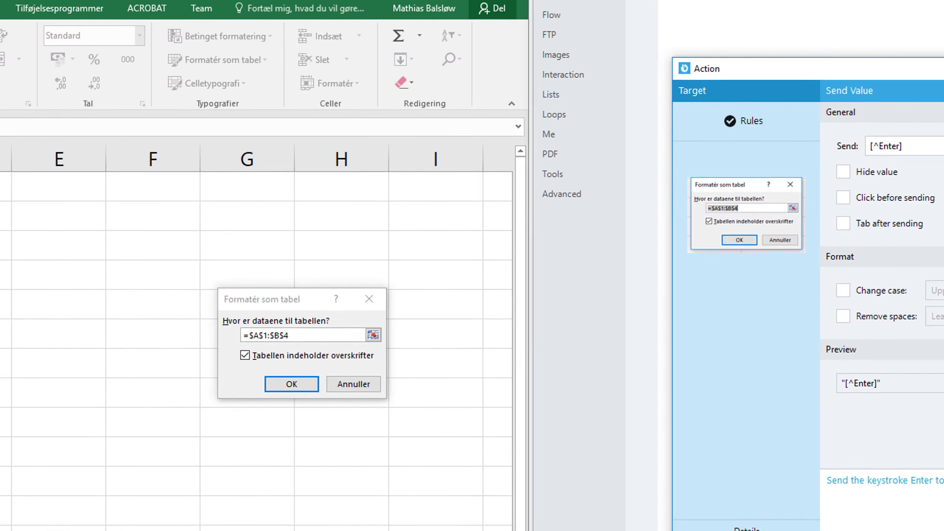
{"action": "left_click", "coordinate": [712, 507]}
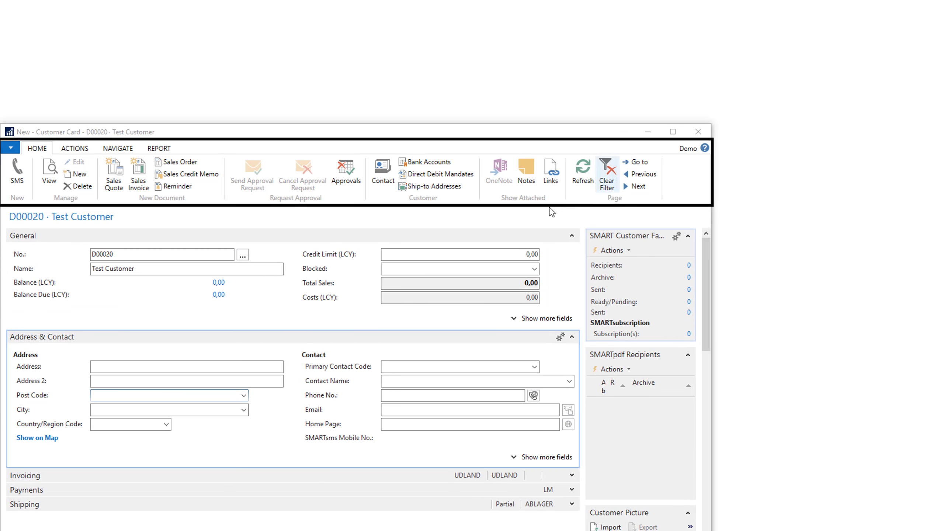
Create a Click action targeting the customer card's Address field, with the note "Click to start in the description".
{"action": "left_click", "coordinate": [117, 366]}
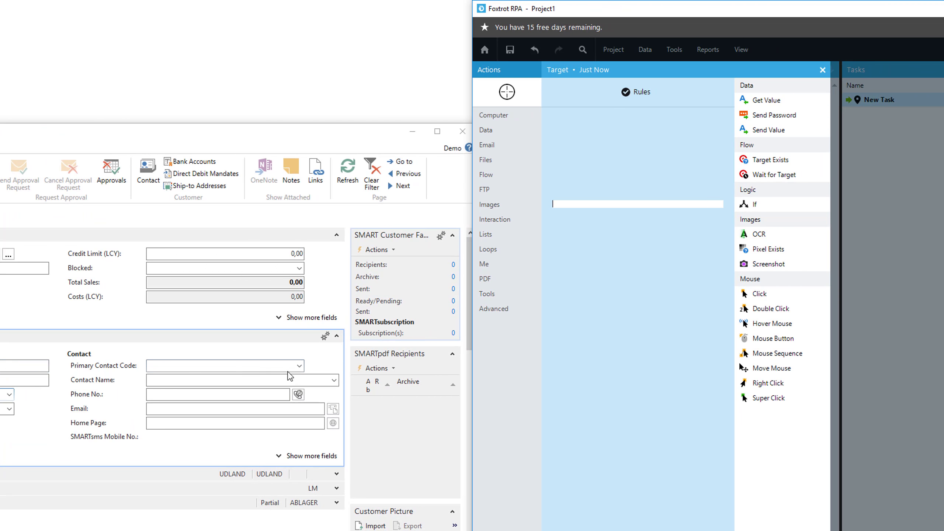
{"action": "left_click", "coordinate": [768, 293]}
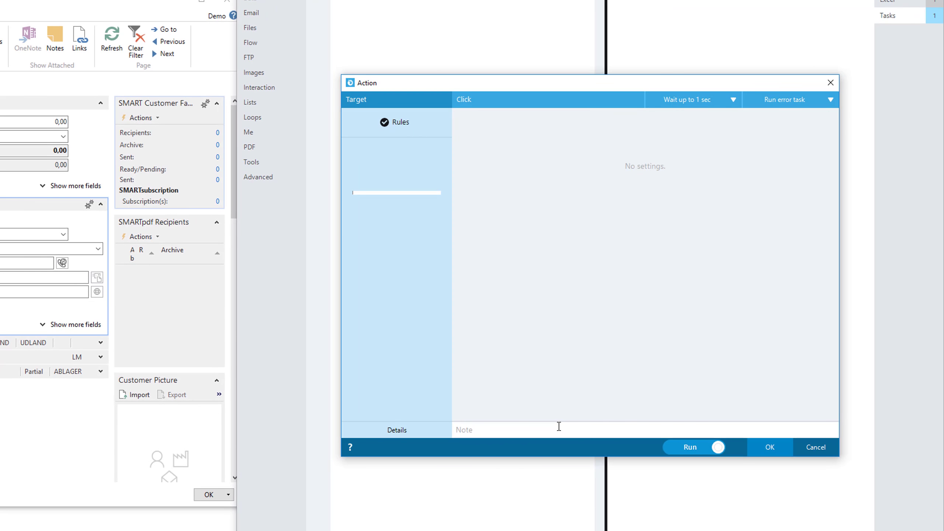
{"action": "left_click", "coordinate": [559, 427]}
{"action": "type", "text": "c"}
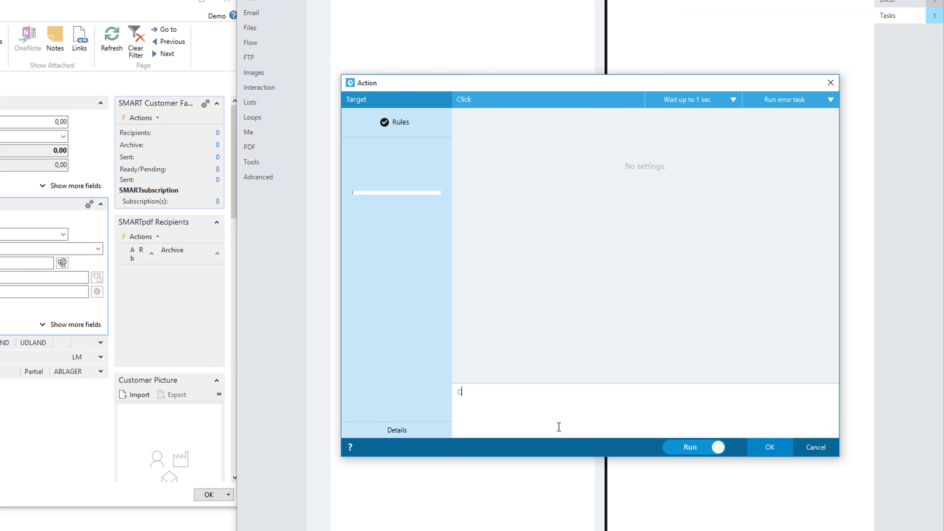
{"action": "type", "text": "lick to start in the description"}
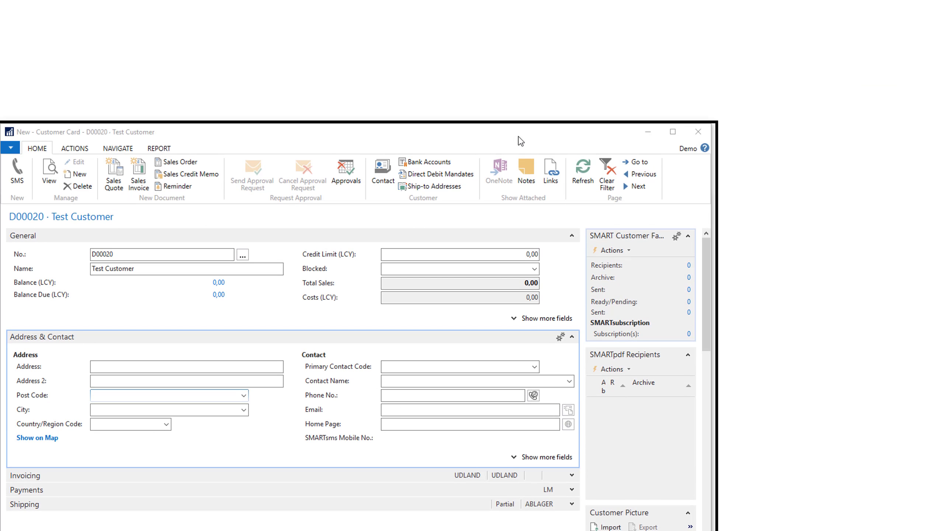
Start a Send Value action targeting the whole Customer Card window and open the keyboard keys for its expression.
{"action": "left_click", "coordinate": [347, 131]}
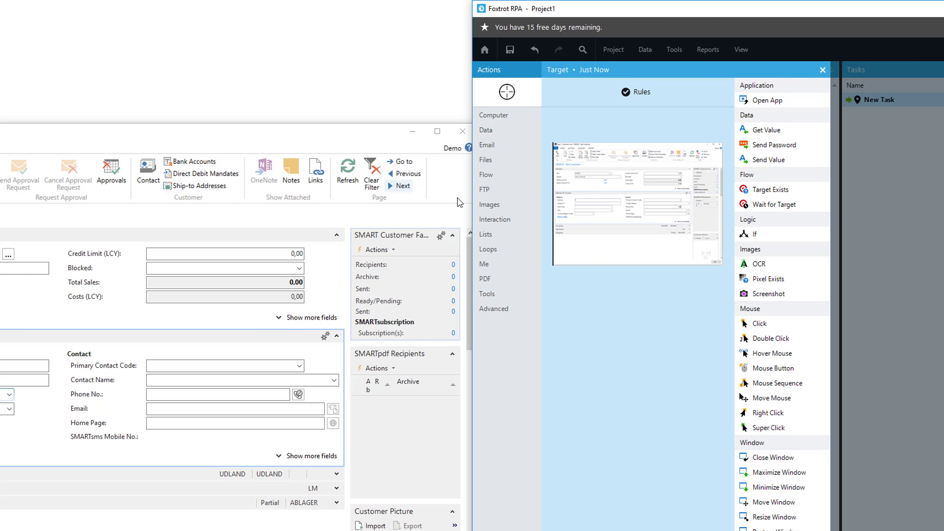
{"action": "left_click", "coordinate": [771, 161]}
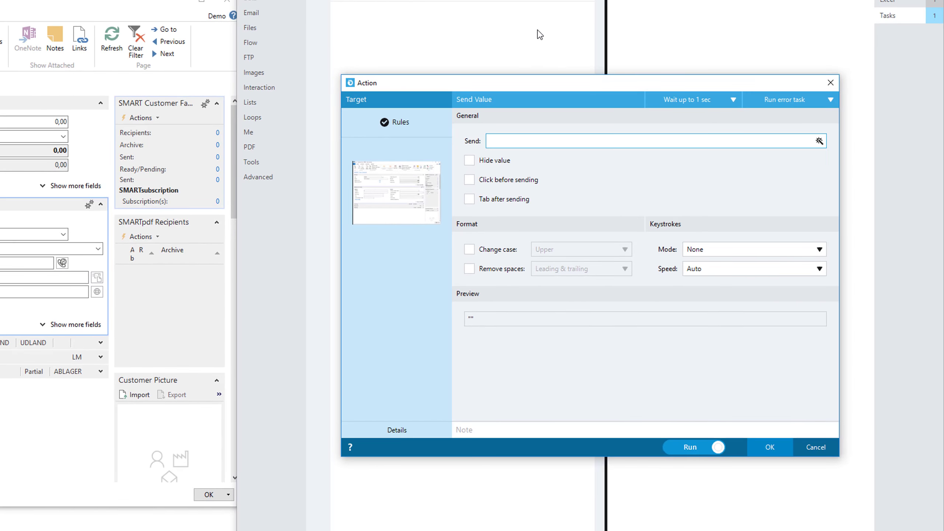
{"action": "left_click", "coordinate": [819, 140]}
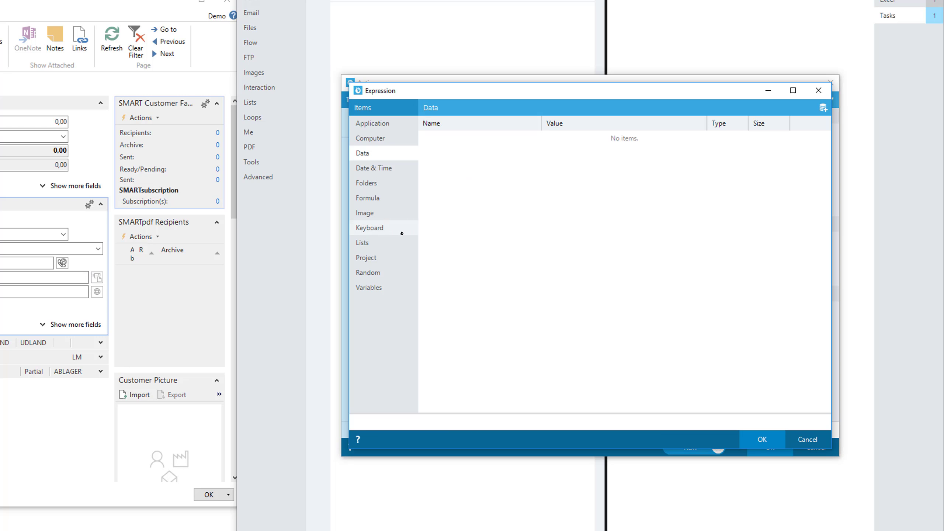
{"action": "left_click", "coordinate": [396, 232]}
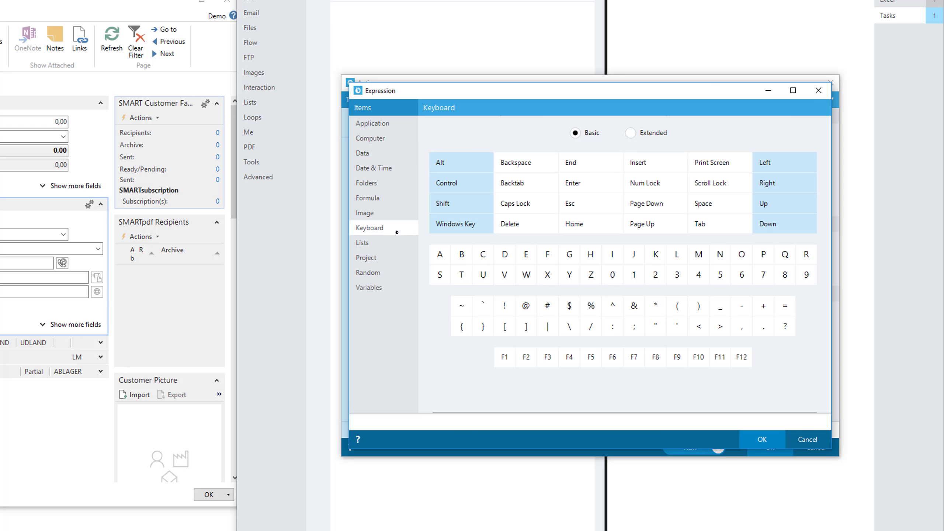
Build the expression Address 1....[^Tab]Address 2....[^Tab]Postal Code 123[^Tab] as the value to send.
{"action": "left_click", "coordinate": [471, 428]}
{"action": "type", "text": "Address 1...."}
{"action": "left_click", "coordinate": [712, 230]}
{"action": "type", "text": "Address 2...."}
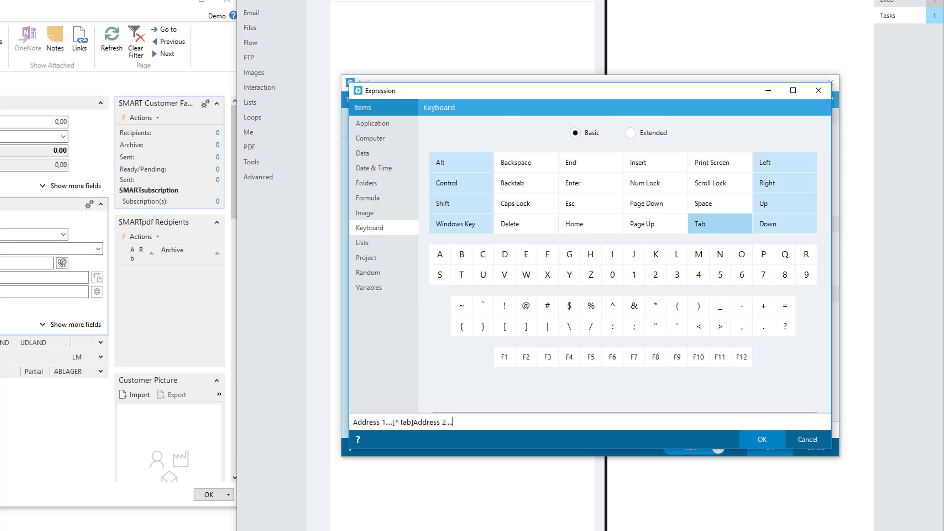
{"action": "left_click", "coordinate": [712, 230]}
{"action": "type", "text": "Postal Code 123"}
{"action": "left_click", "coordinate": [712, 229]}
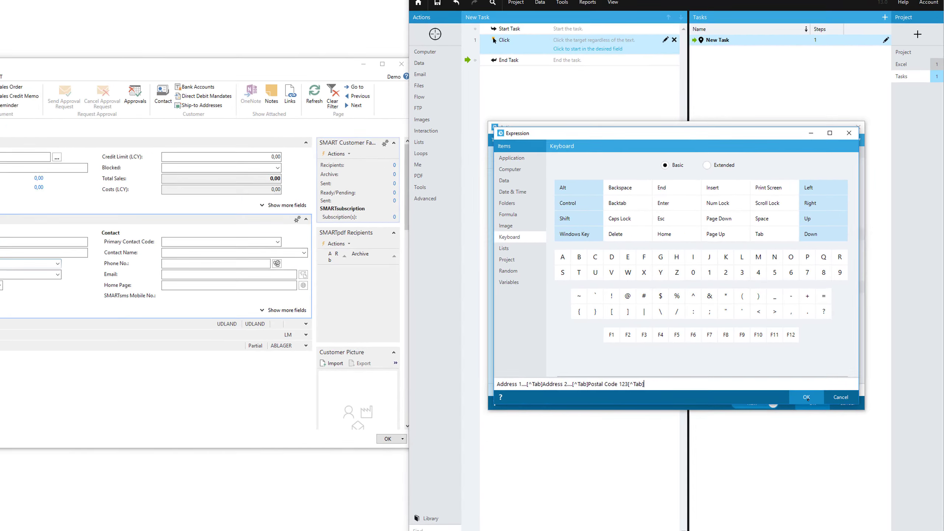
{"action": "left_click", "coordinate": [762, 440]}
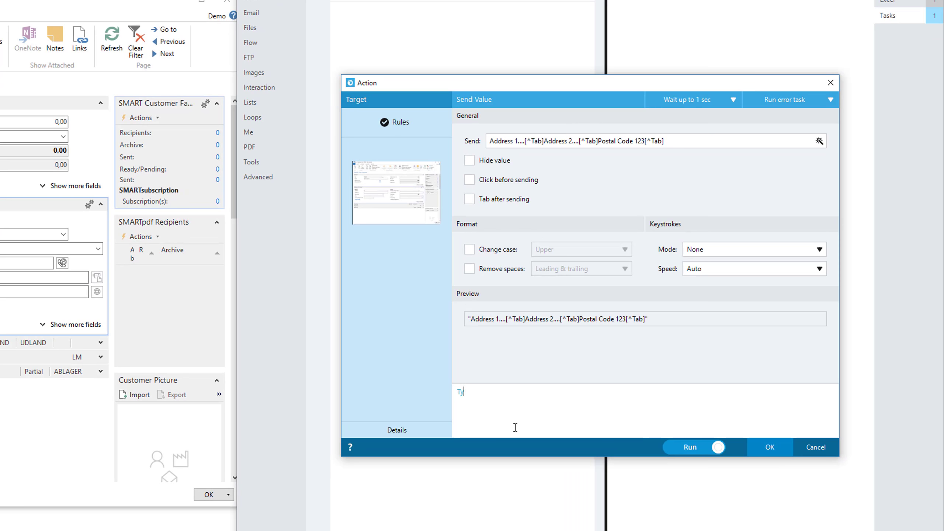
Add the note "Type in the two first address fields and the postal code" to the Send Value action.
{"action": "type", "text": "pe in the two first address fields "}
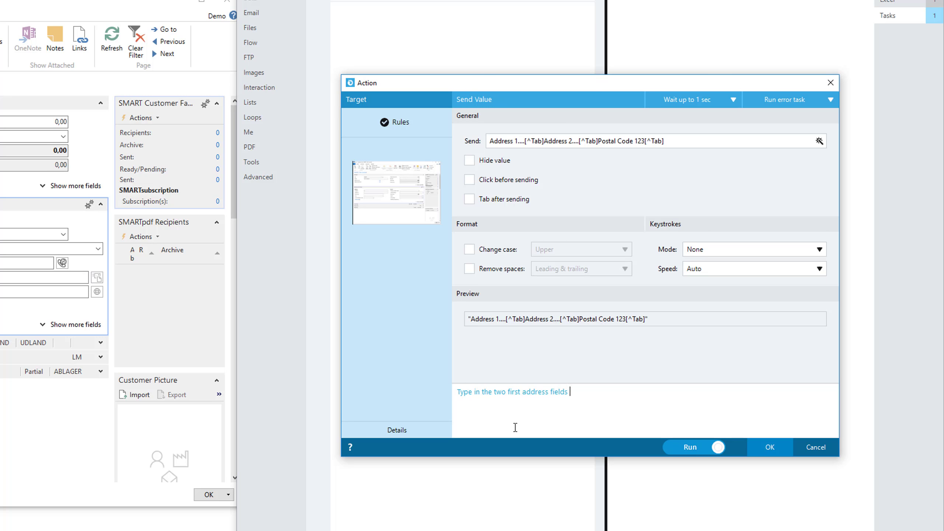
{"action": "type", "text": "and the postal code"}
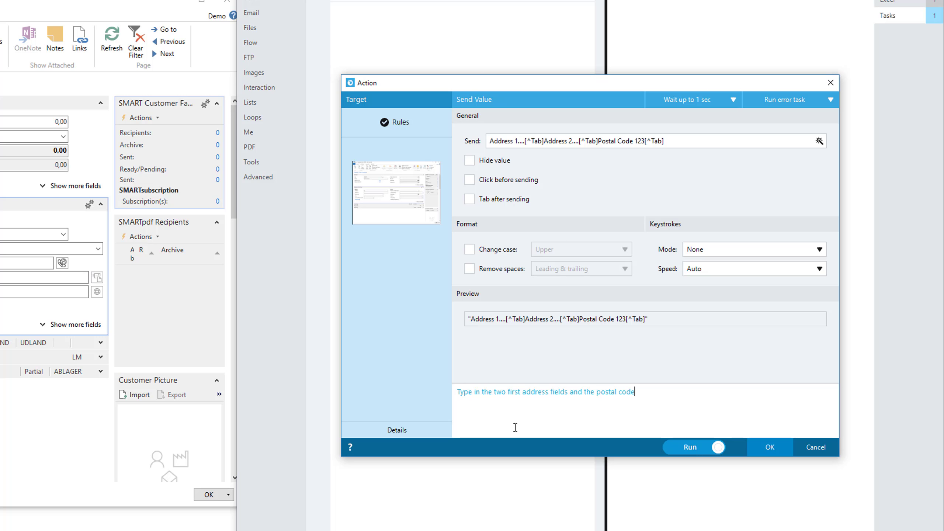